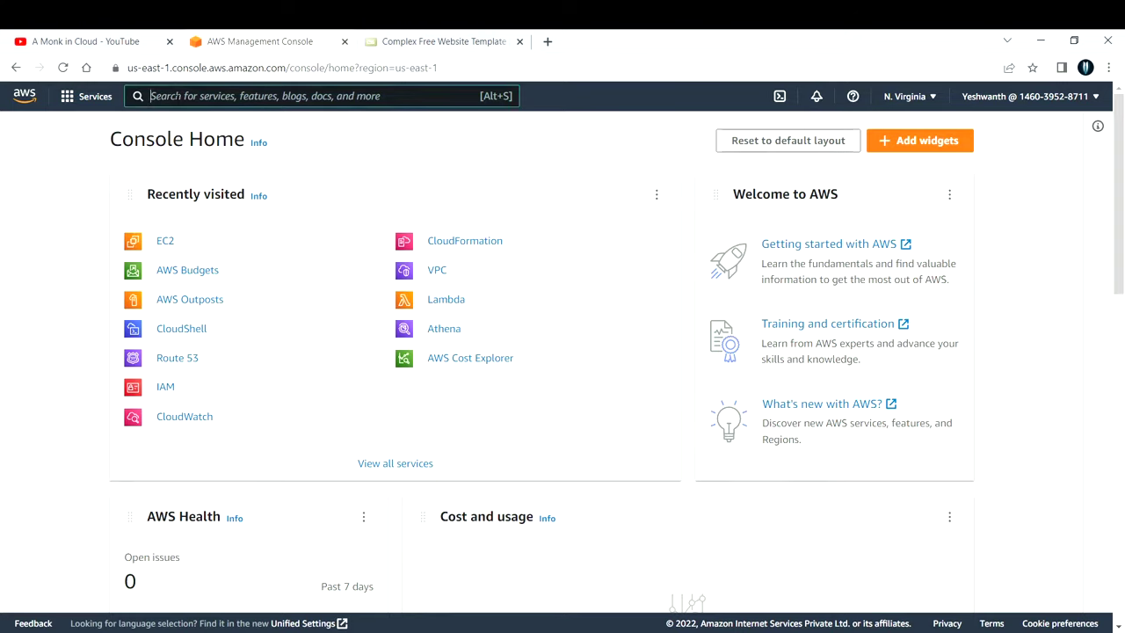
# Find the EC2 service, view its running instances and start launching a new instance.
pyautogui.write('ec2')
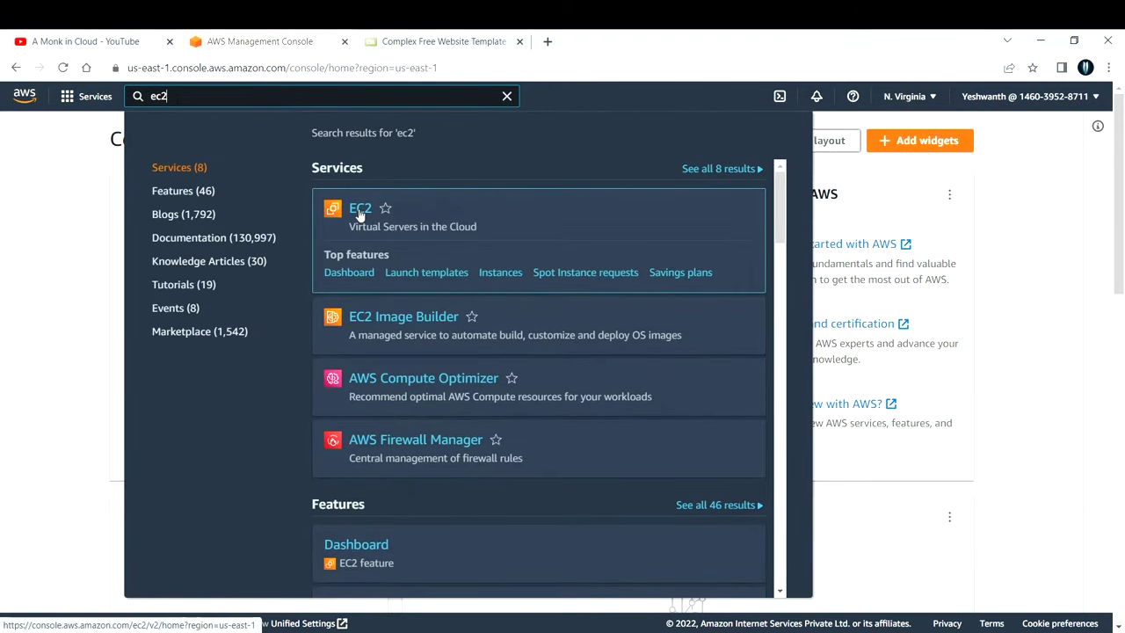
pyautogui.click(355, 212)
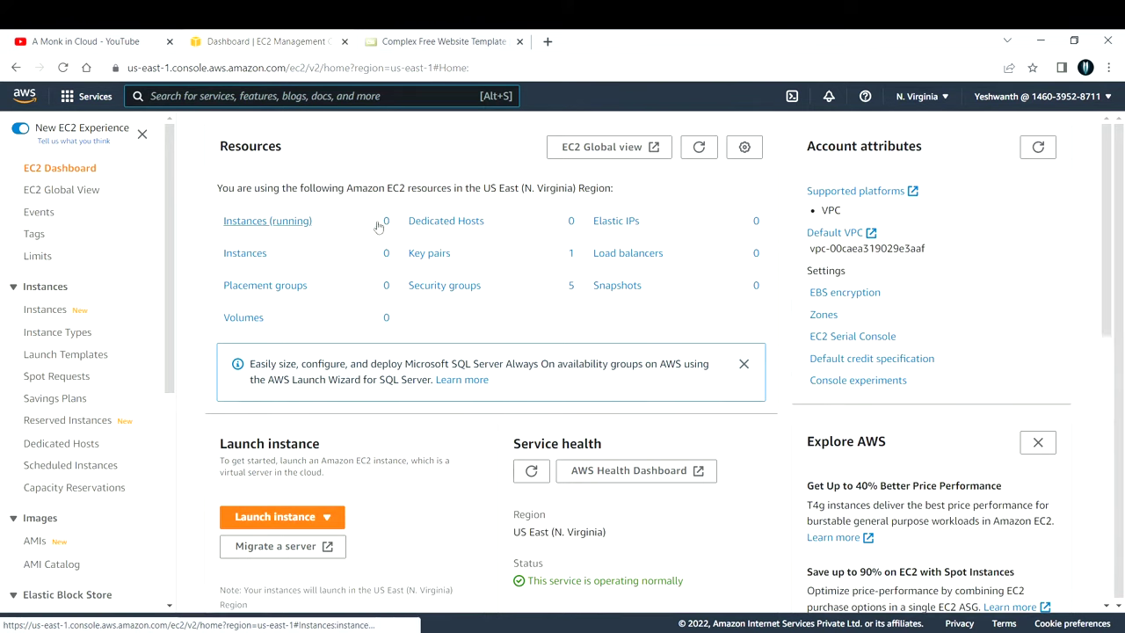
pyautogui.click(252, 225)
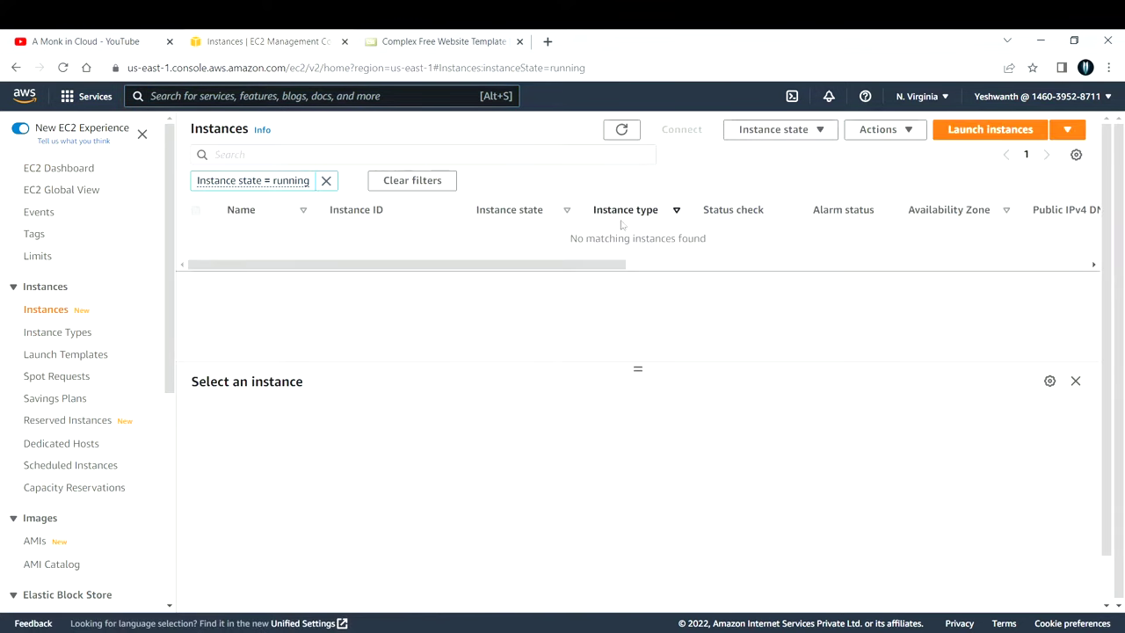
pyautogui.click(966, 130)
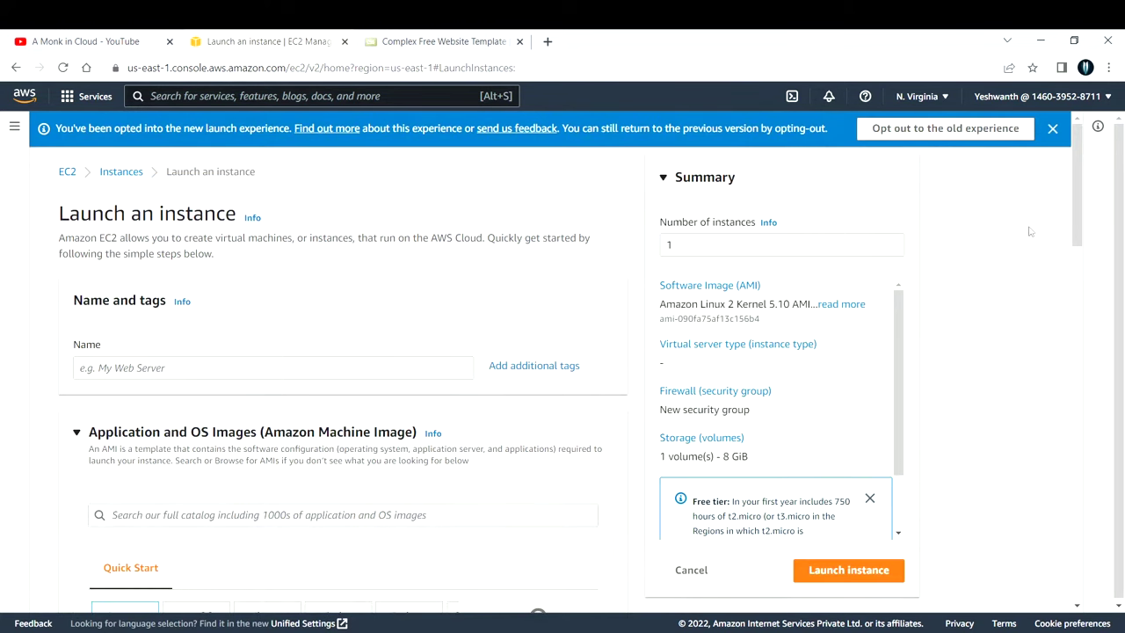
# Name the new instance Web-Server.
pyautogui.scroll(-7, 1024, 567)
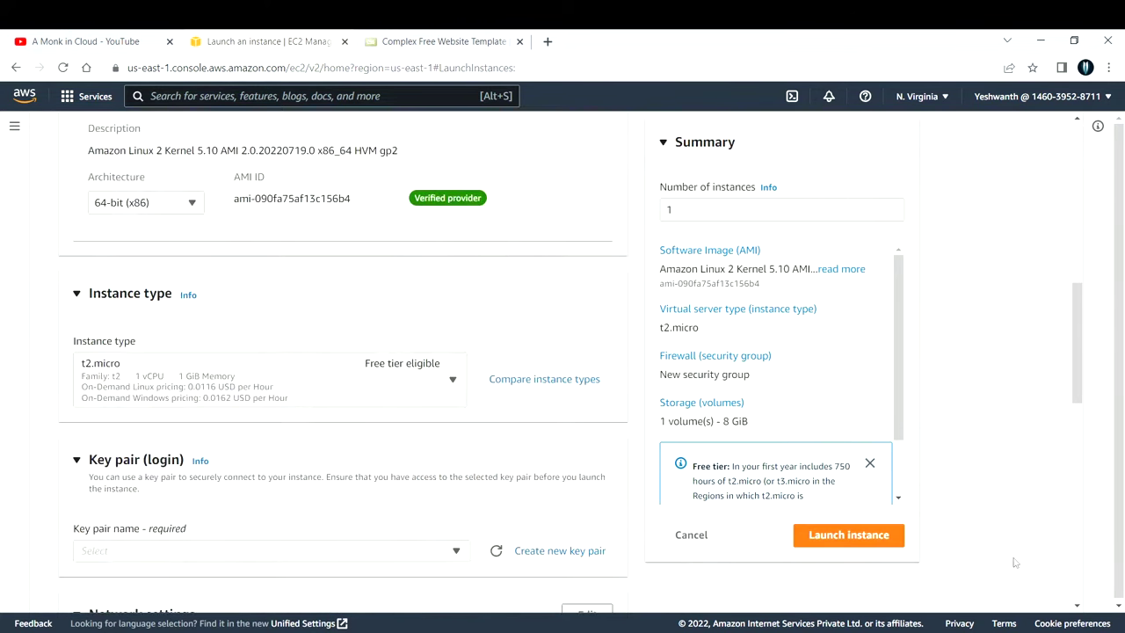
pyautogui.scroll(-4, 1015, 562)
pyautogui.scroll(10, 1010, 567)
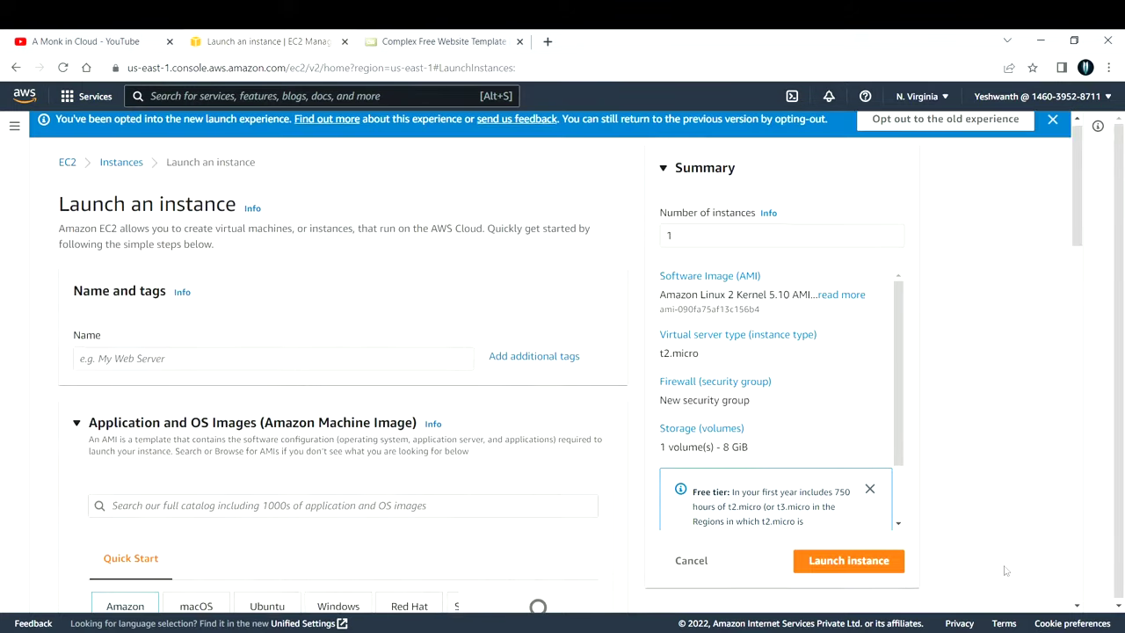
pyautogui.scroll(1, 1006, 571)
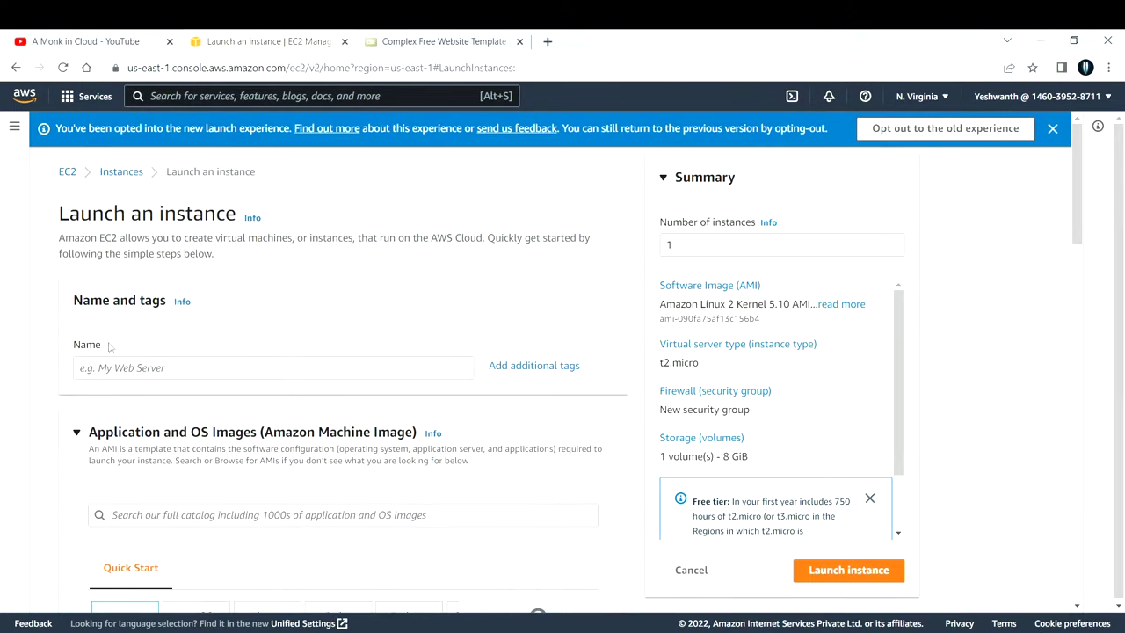
pyautogui.click(105, 370)
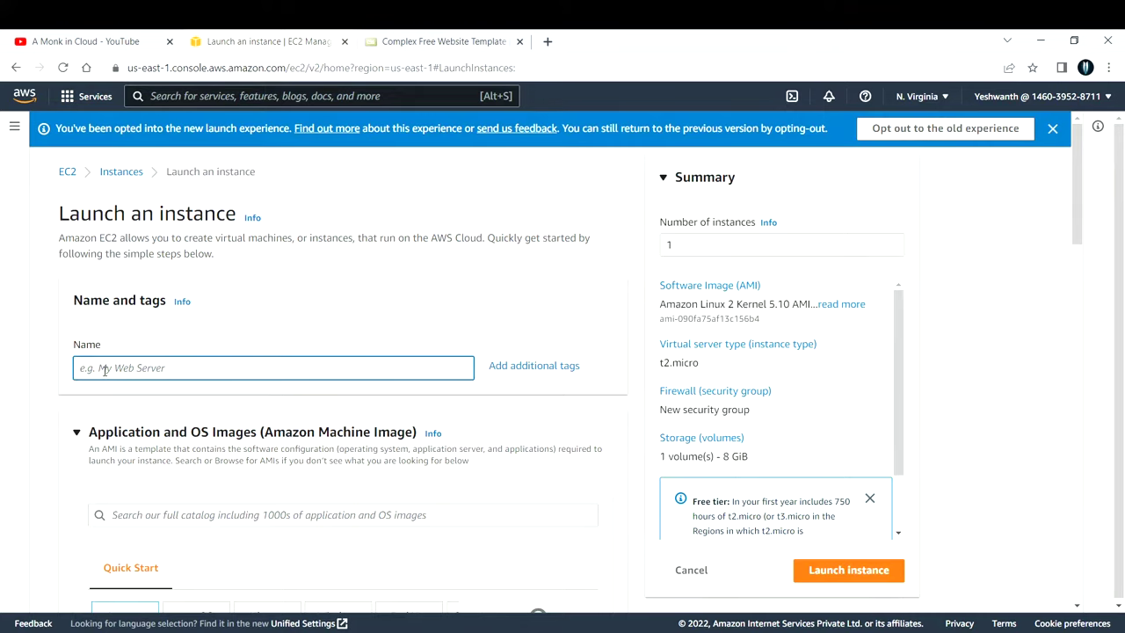
pyautogui.write('Web-Server')
pyautogui.moveTo(155, 368); pyautogui.dragTo(79, 367)
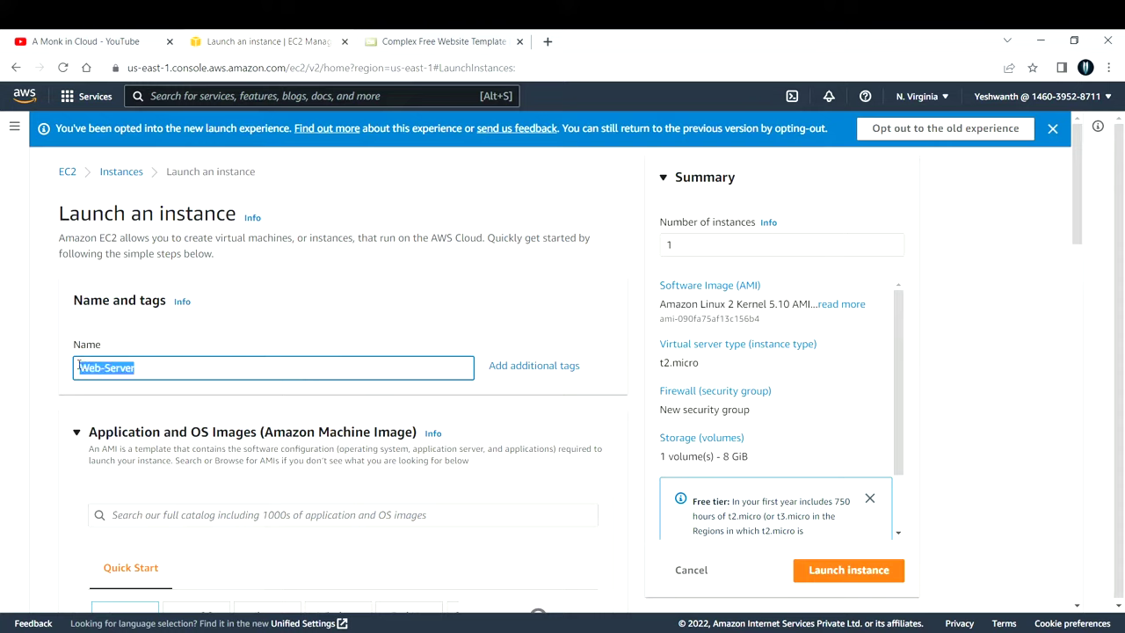
pyautogui.click(138, 370)
# Look through the quick-start operating system images, the selected Amazon Linux 2 AMI and the instance type settings.
pyautogui.scroll(-3, 139, 370)
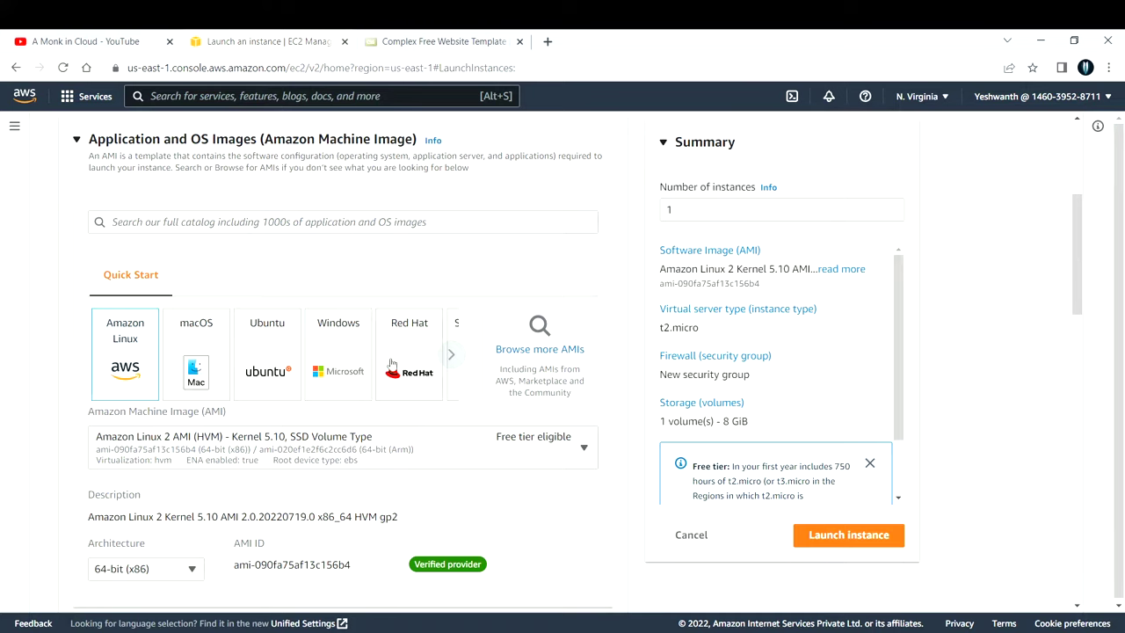
pyautogui.click(450, 354)
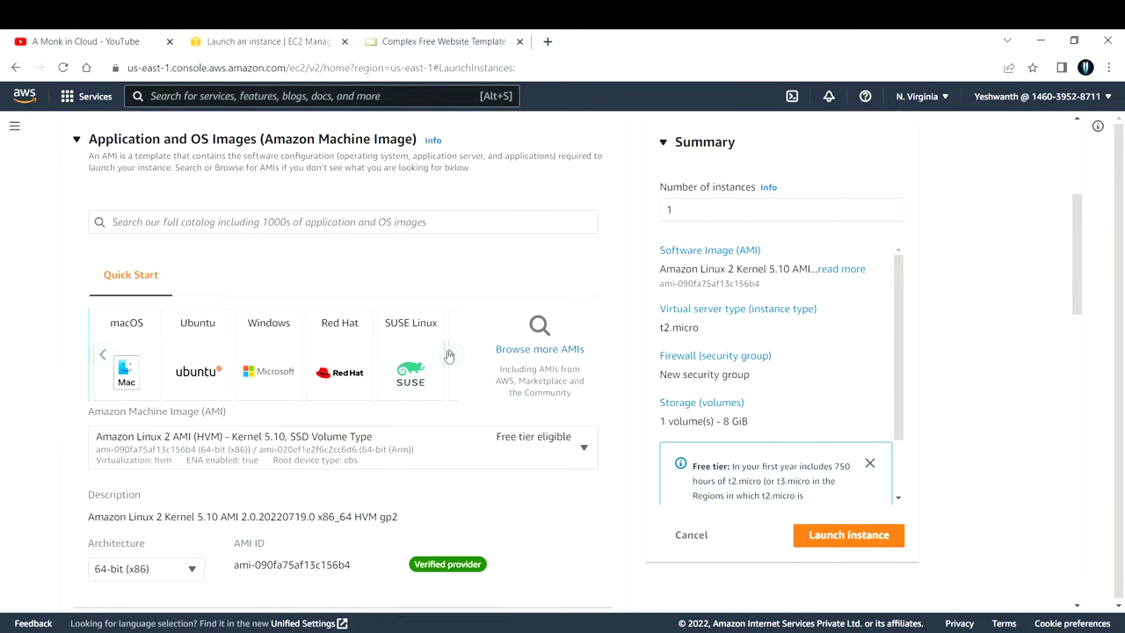
pyautogui.click(104, 354)
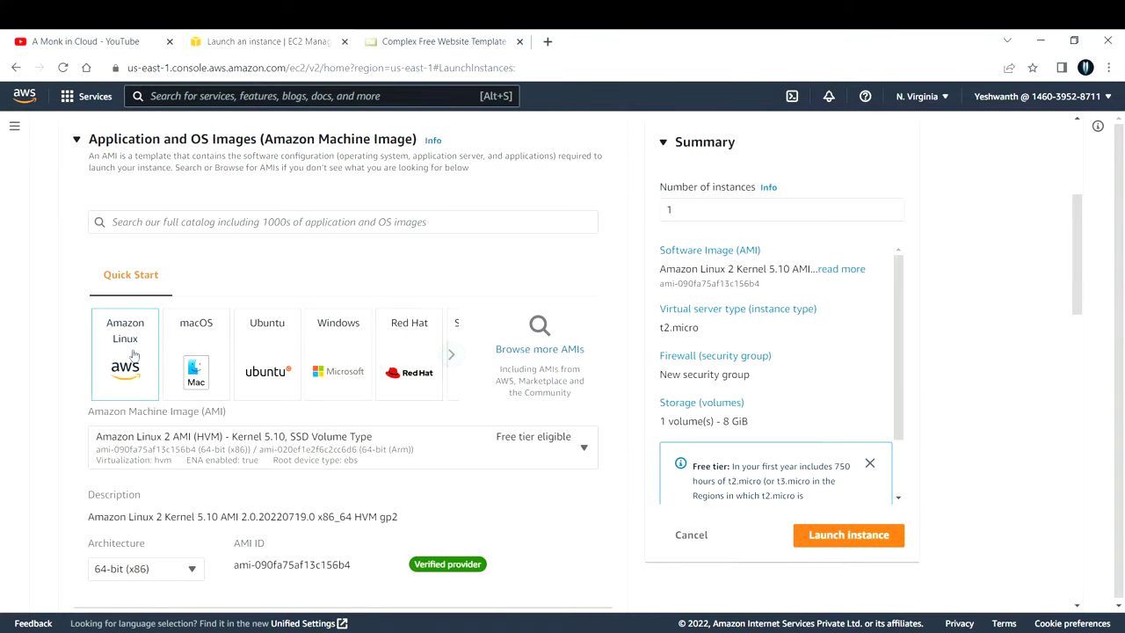
pyautogui.scroll(-2, 126, 372)
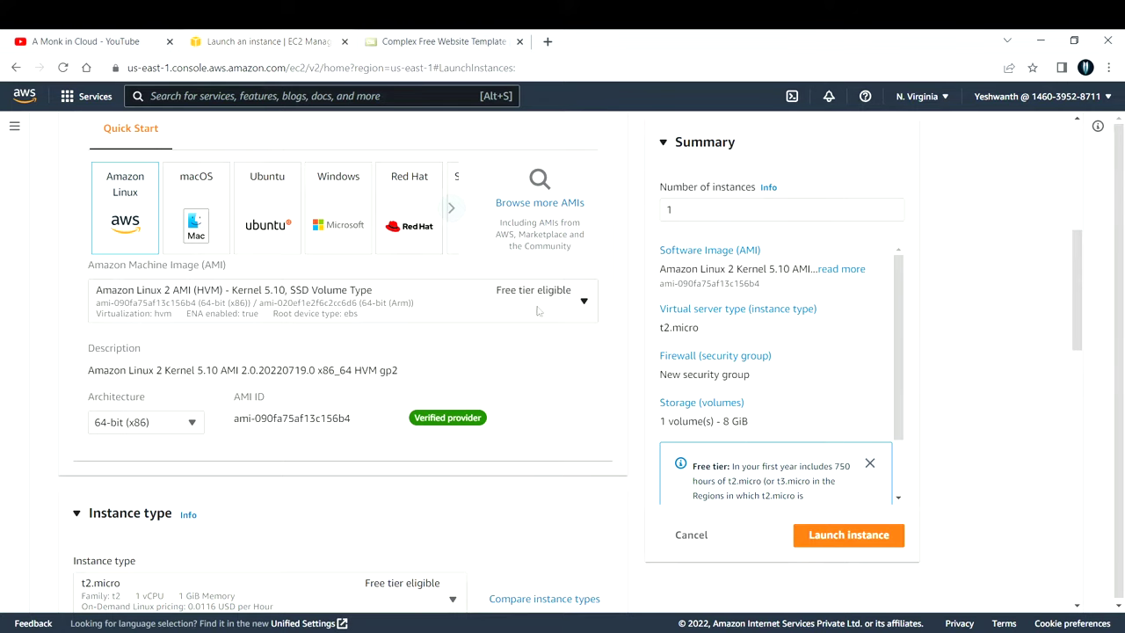
pyautogui.scroll(-5, 540, 305)
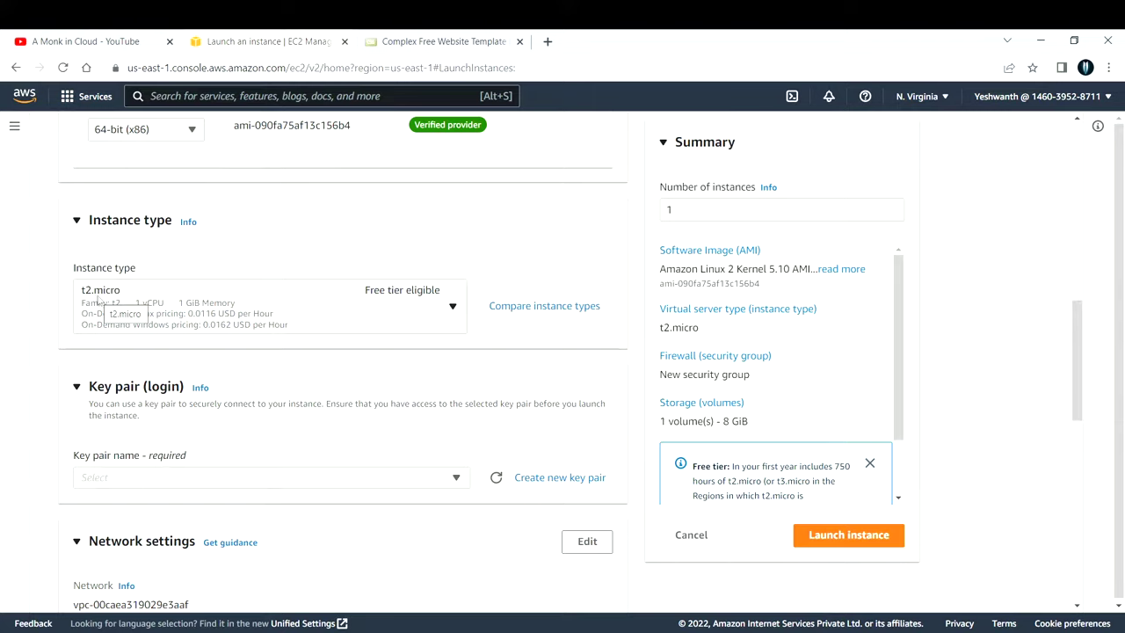
pyautogui.scroll(-1, 160, 294)
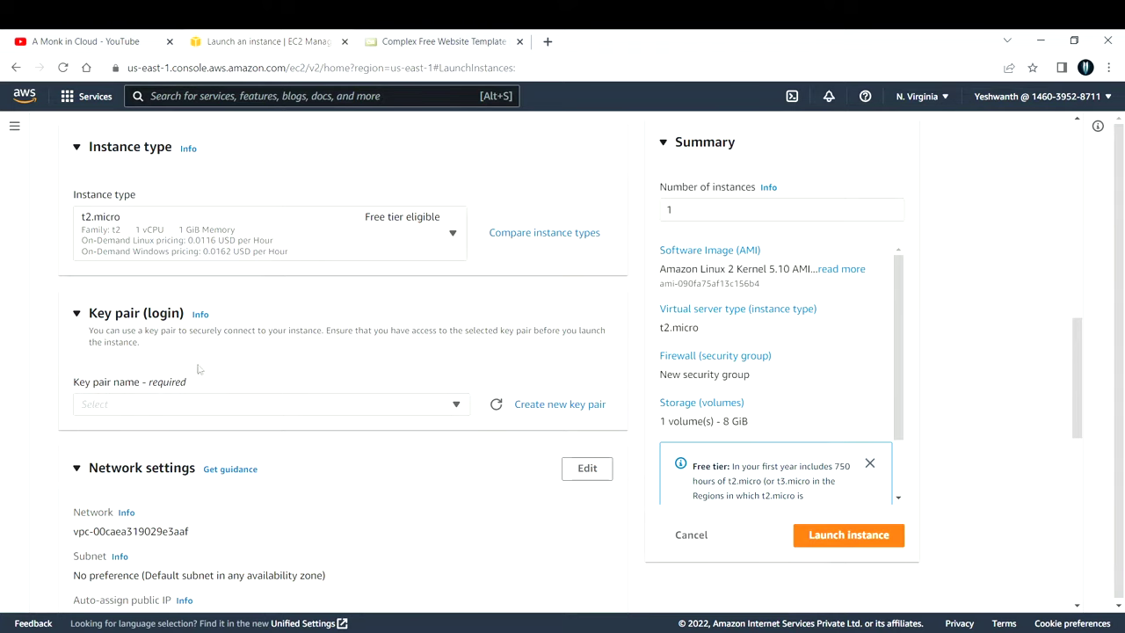
# Choose the existing CW-Test key pair for logging in to the instance.
pyautogui.scroll(-1, 199, 367)
pyautogui.click(104, 332)
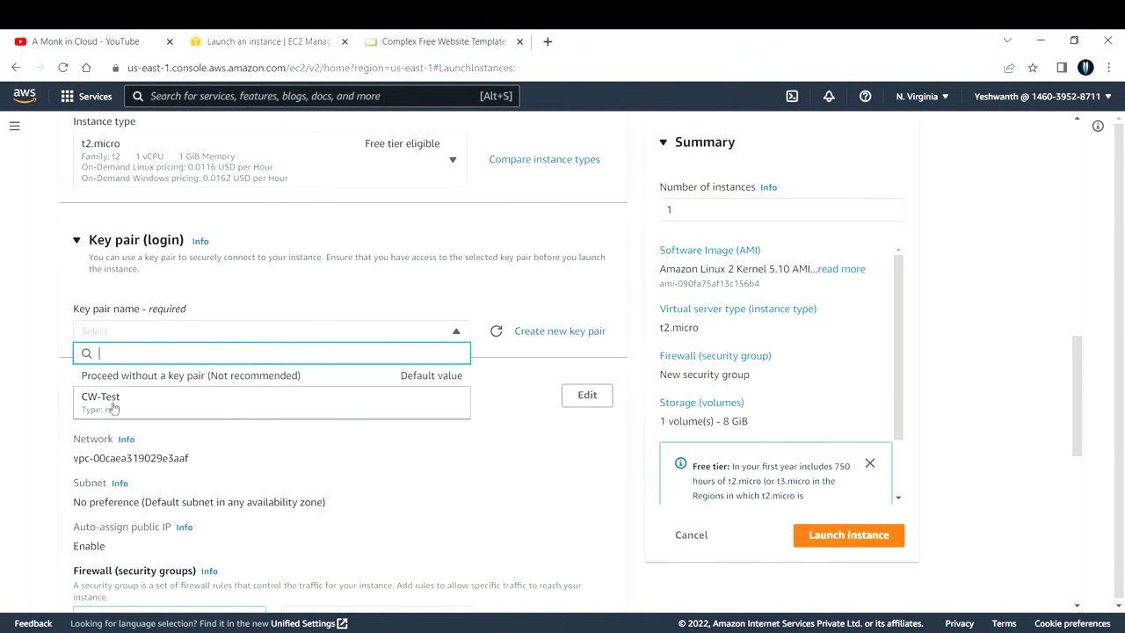
pyautogui.click(112, 402)
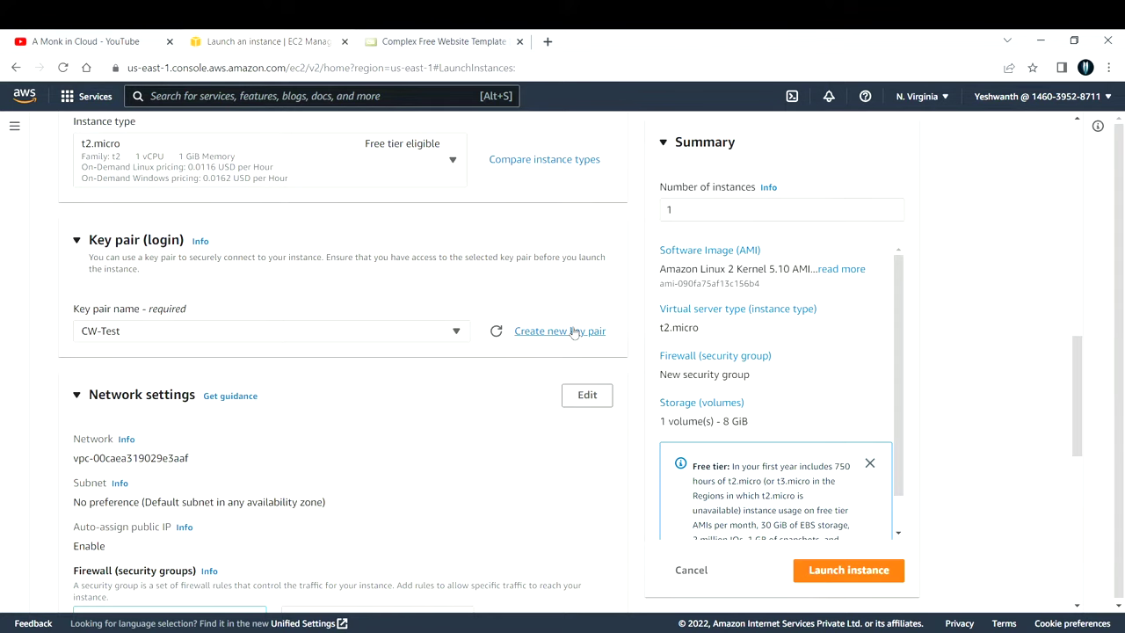
# Review the network and storage settings, launch the instance with their defaults and open the list of all instances.
pyautogui.scroll(-3, 140, 323)
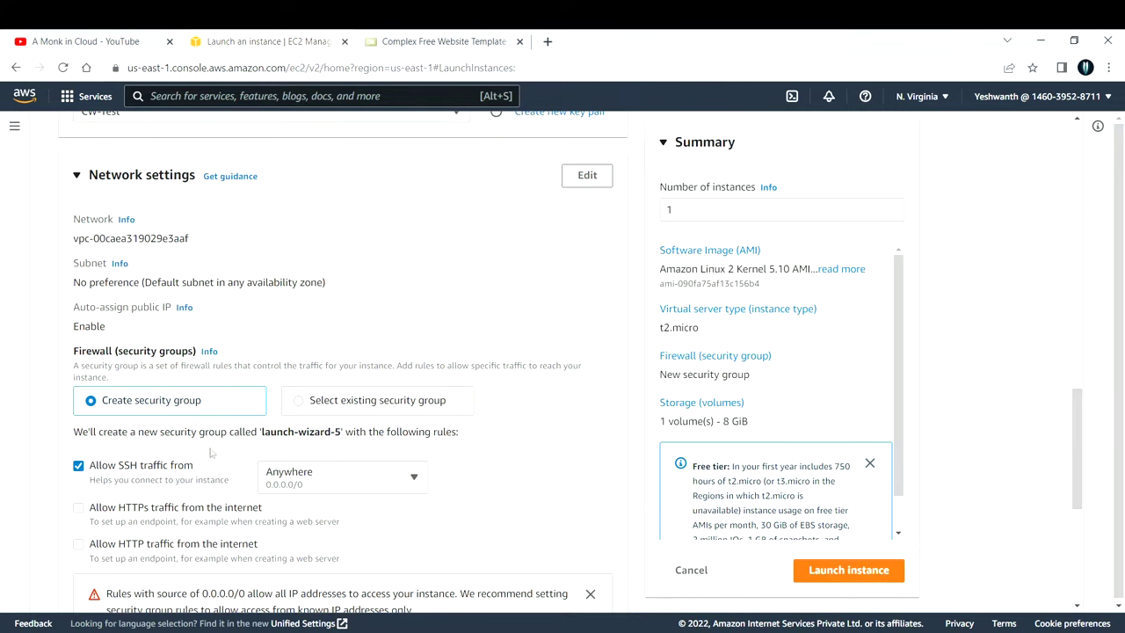
pyautogui.scroll(-1, 263, 431)
pyautogui.scroll(-4, 207, 378)
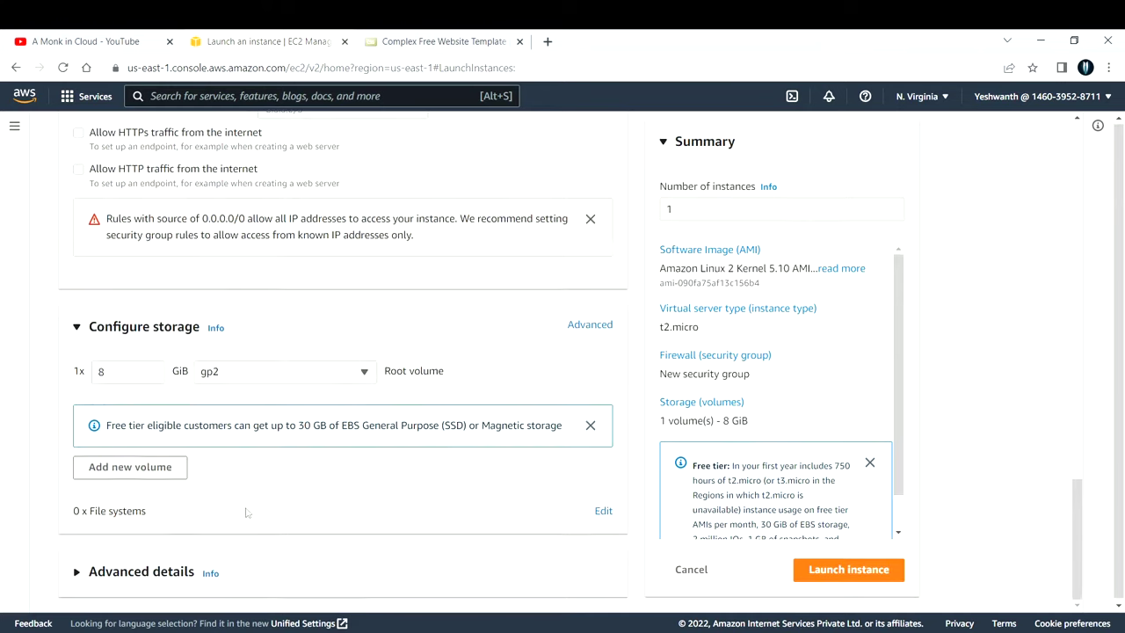
pyautogui.scroll(10, 247, 512)
pyautogui.scroll(10, 249, 513)
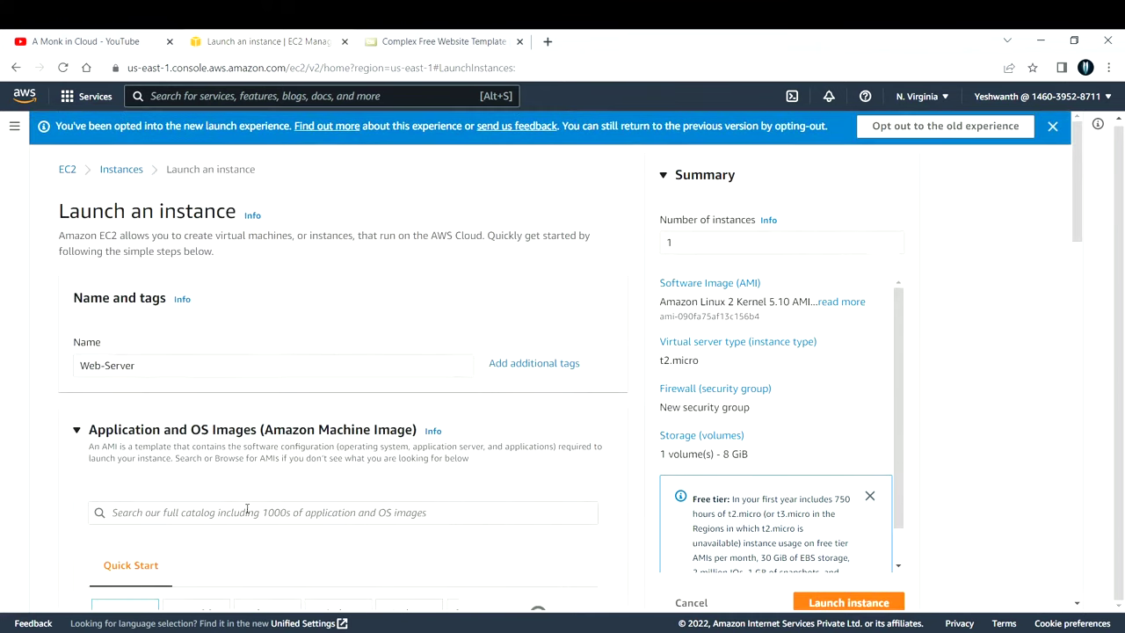
pyautogui.scroll(-15, 186, 410)
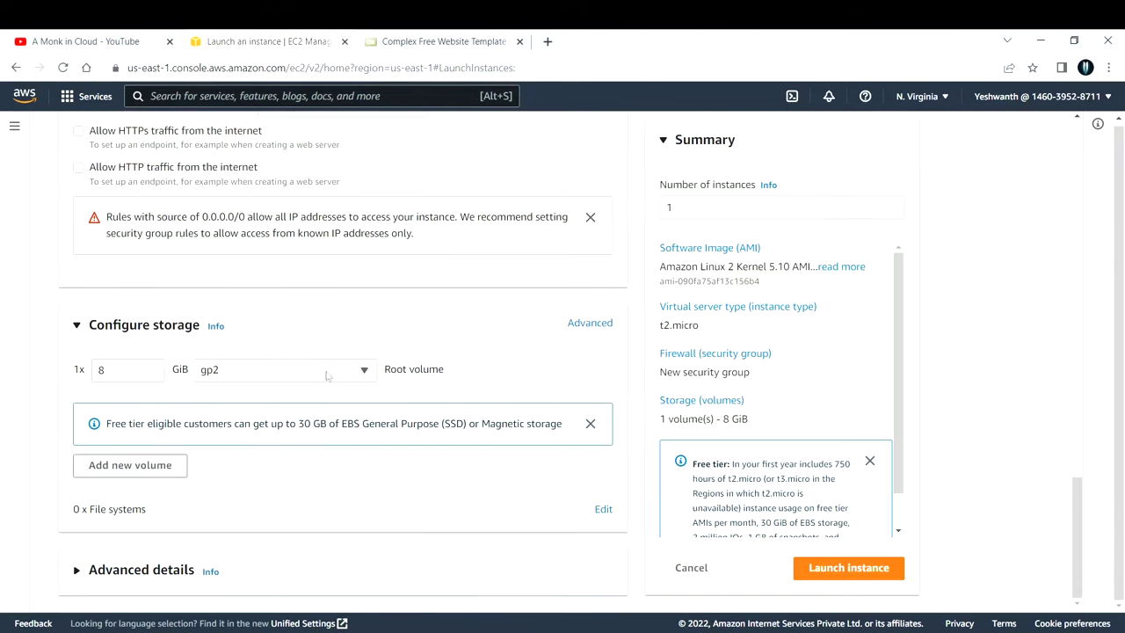
pyautogui.click(806, 571)
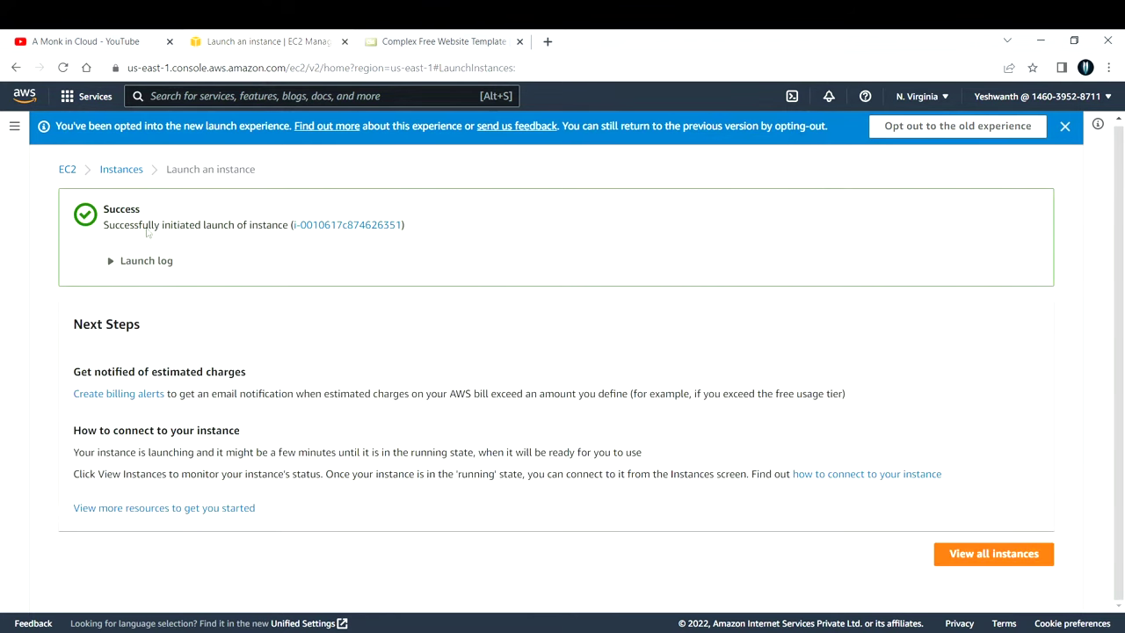
pyautogui.moveTo(103, 208); pyautogui.dragTo(143, 212)
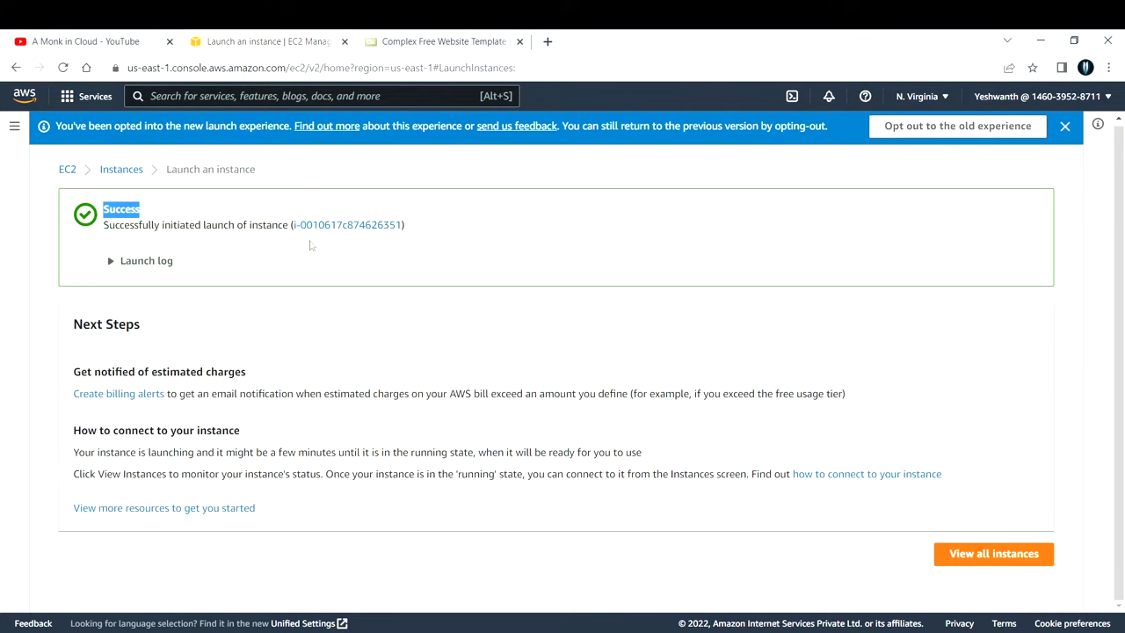
pyautogui.click(951, 557)
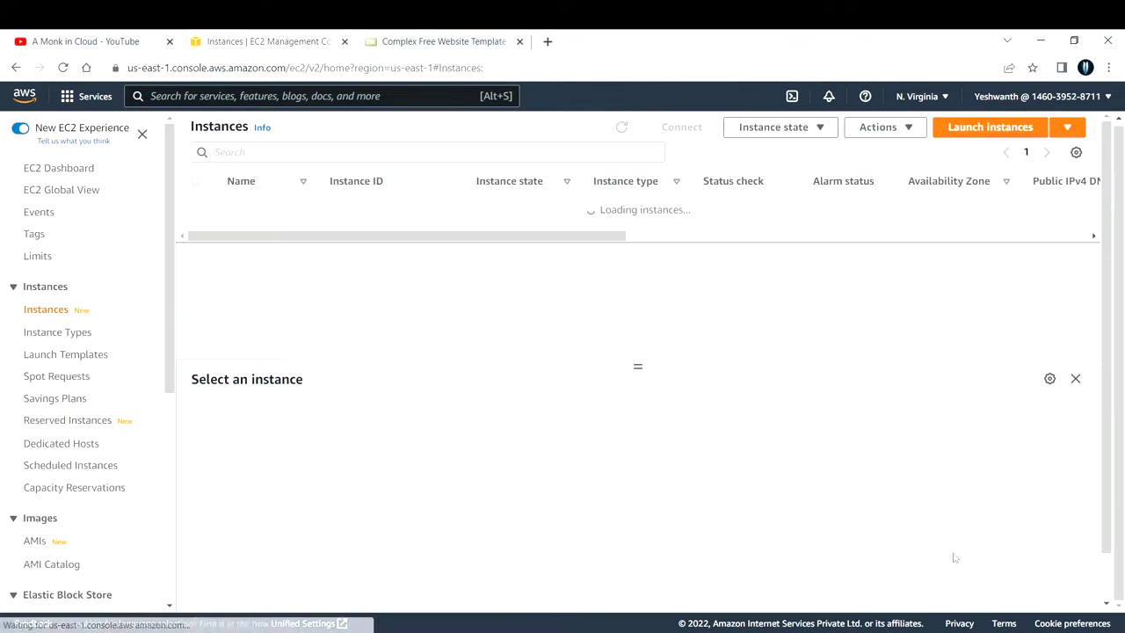